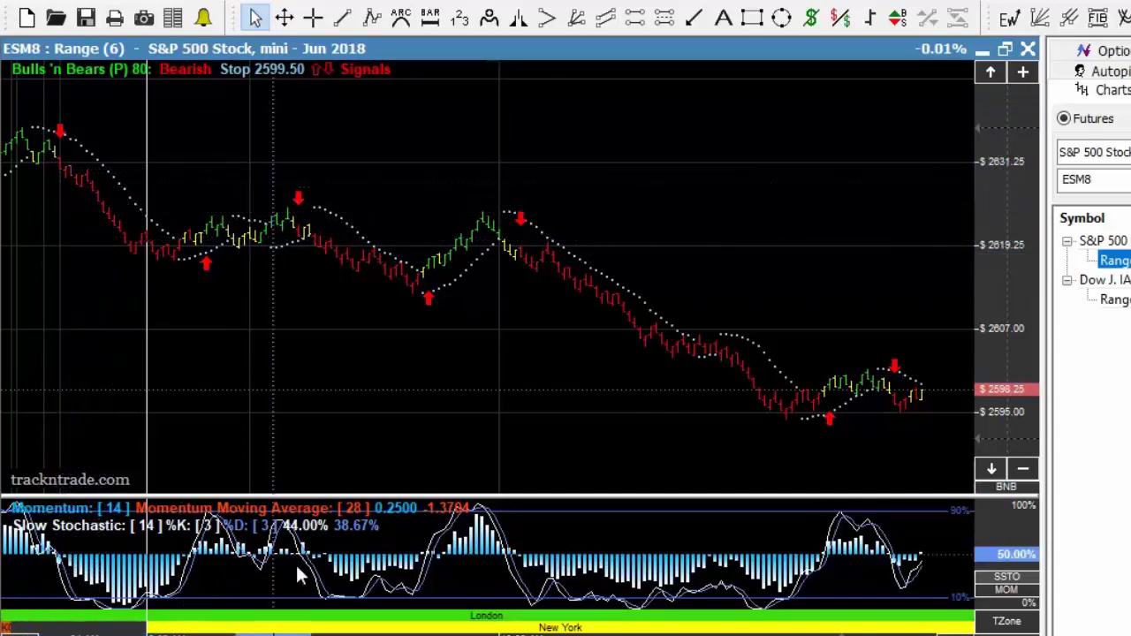
- Pan to the latest bars and draw an upward arrow at the mid-chart swing
{"action": "scroll", "coordinate": [44, 176], "scroll_direction": "up", "scroll_amount": 5}
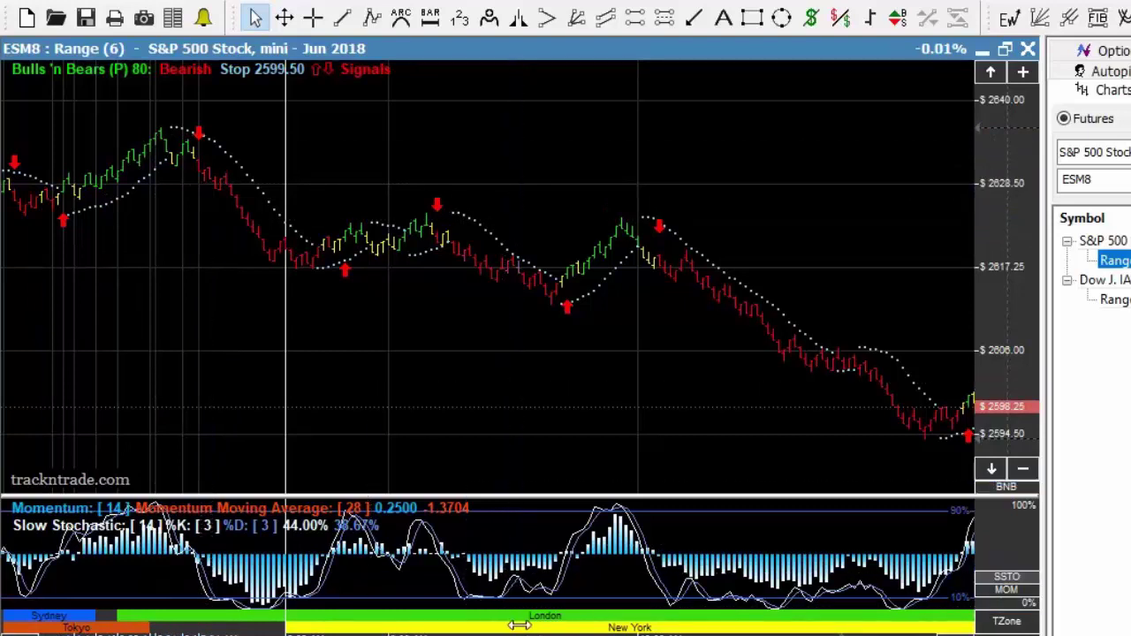
{"action": "left_click_drag", "start_coordinate": [519, 625], "coordinate": [395, 603]}
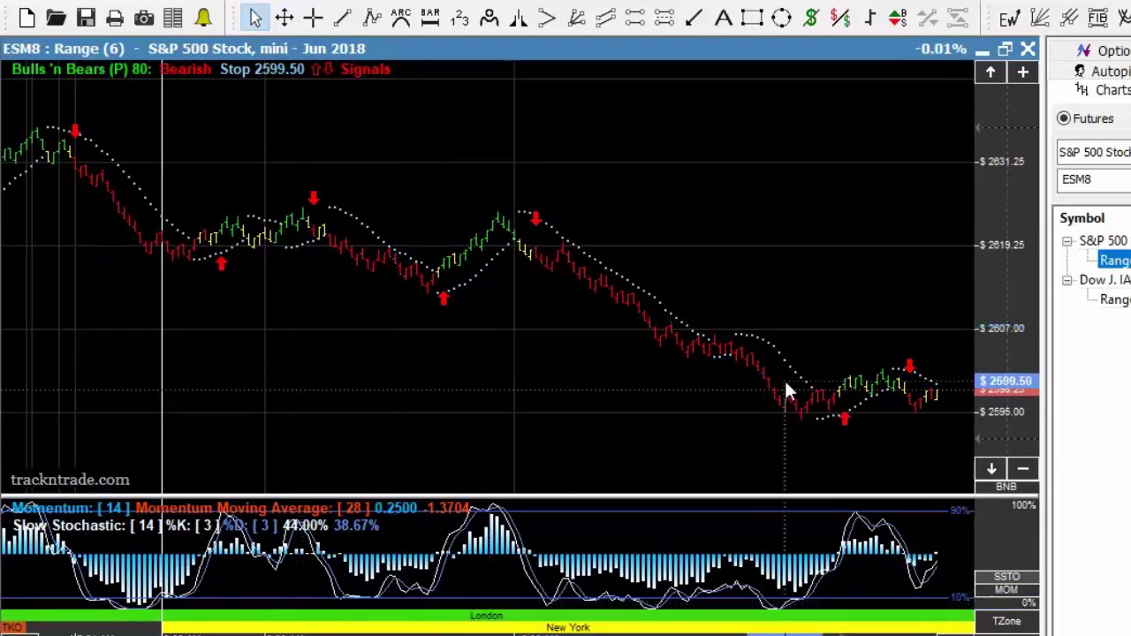
{"action": "left_click", "coordinate": [696, 19]}
{"action": "mouse_move", "coordinate": [301, 434]}
{"action": "left_mouse_down"}
{"action": "mouse_move", "coordinate": [287, 356]}
{"action": "mouse_move", "coordinate": [303, 273]}
{"action": "left_mouse_up"}
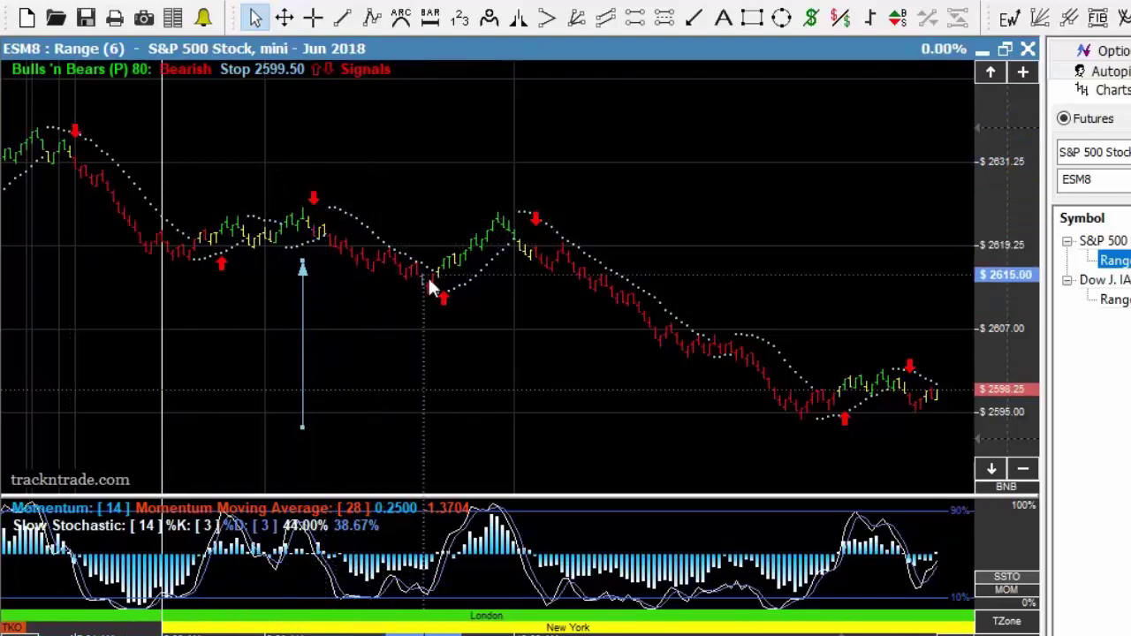
- Draw a downward arrow toward the swing low and a rising arrow up the rally
{"action": "left_click", "coordinate": [695, 18]}
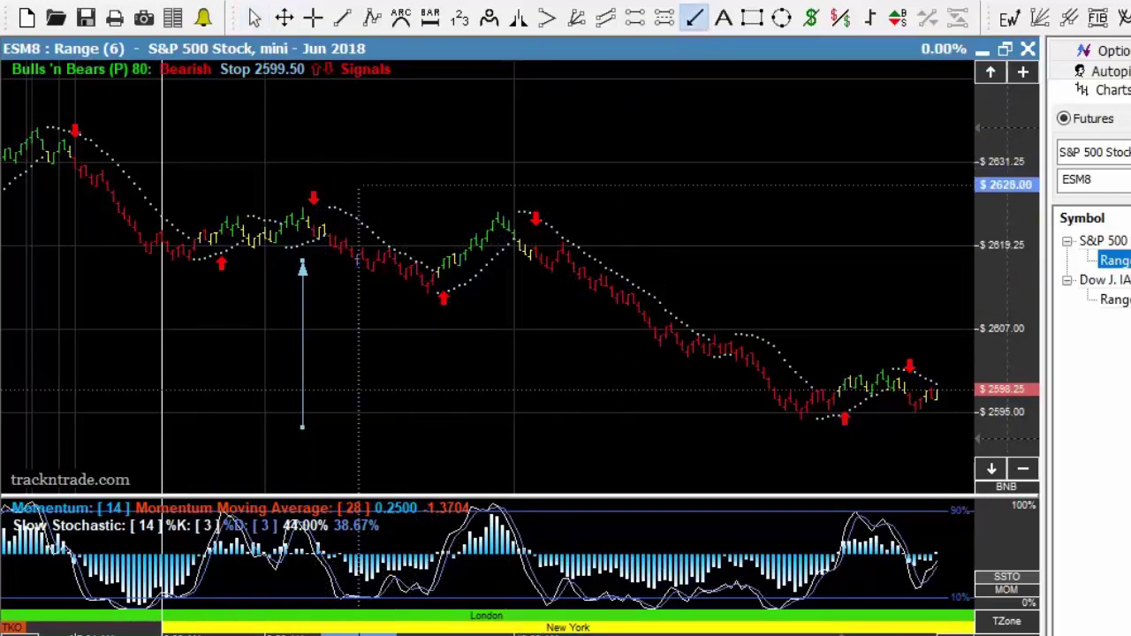
{"action": "left_click_drag", "start_coordinate": [346, 188], "coordinate": [433, 243]}
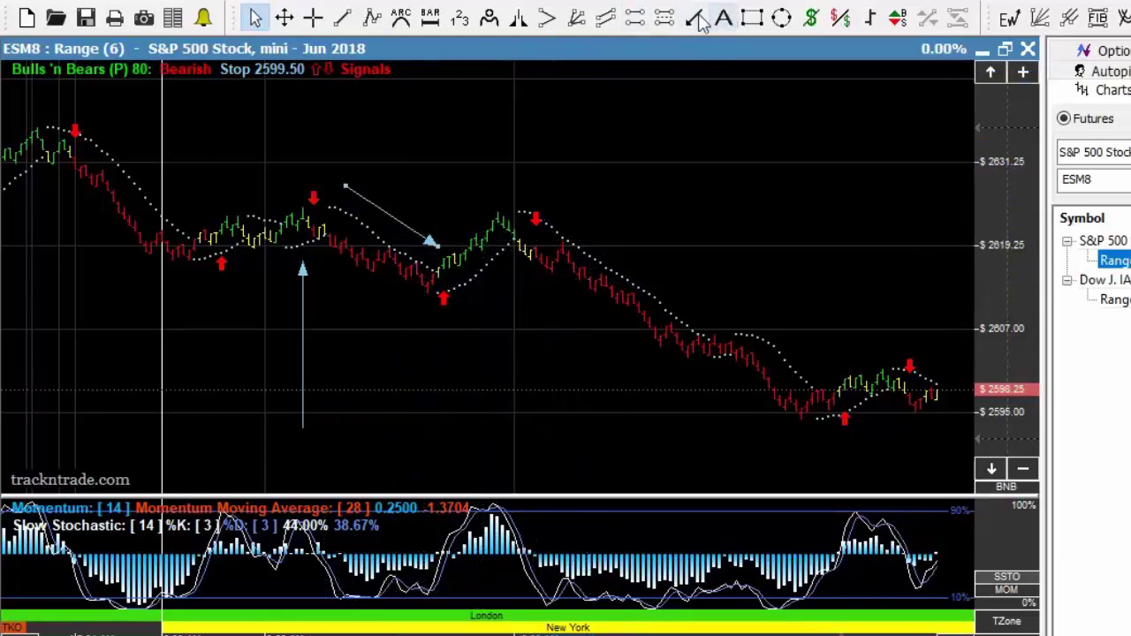
{"action": "left_click_drag", "start_coordinate": [443, 372], "coordinate": [500, 281]}
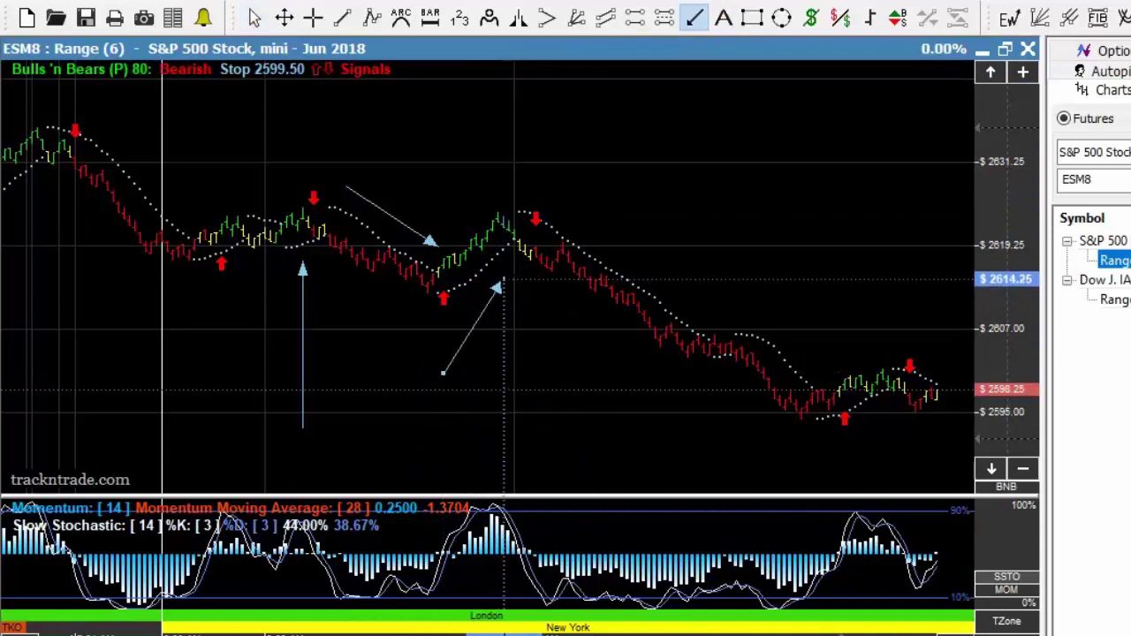
{"action": "key", "text": "Escape"}
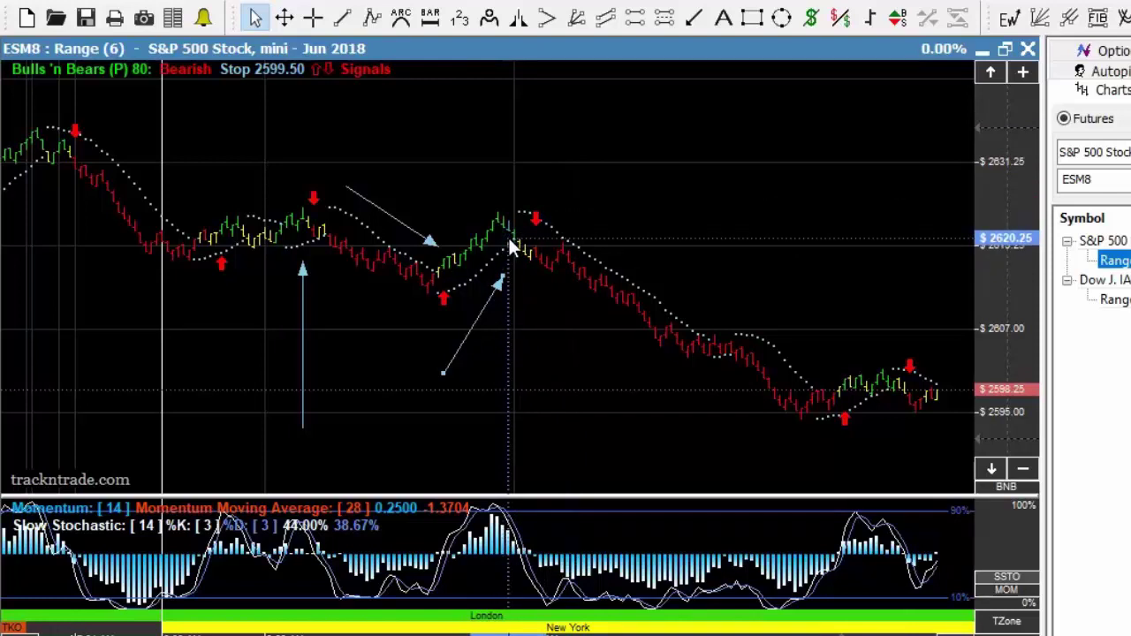
- Draw a left-pointing arrow with its tip on the swing high peak
{"action": "left_click", "coordinate": [697, 23]}
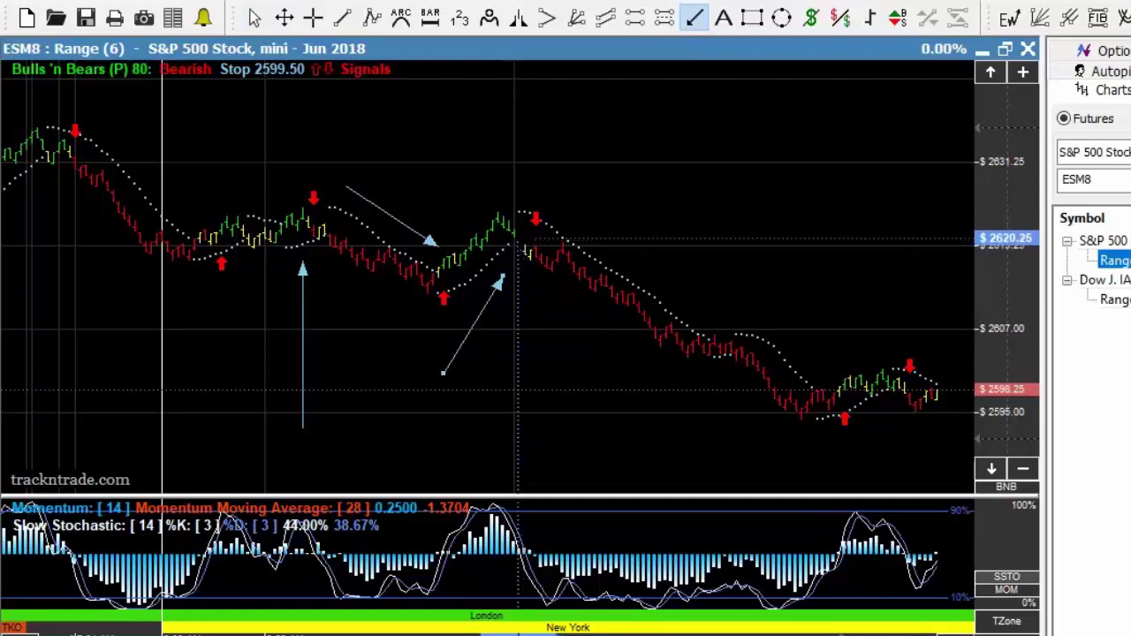
{"action": "left_click_drag", "start_coordinate": [672, 198], "coordinate": [505, 205]}
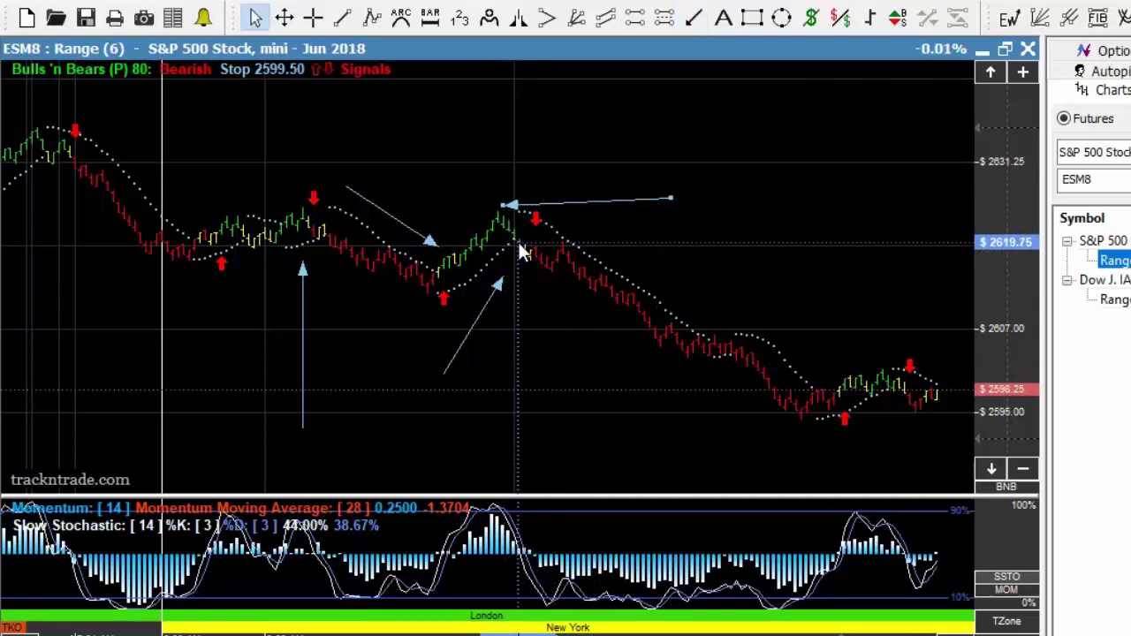
{"action": "mouse_move", "coordinate": [502, 206]}
{"action": "left_mouse_down"}
{"action": "mouse_move", "coordinate": [521, 221]}
{"action": "mouse_move", "coordinate": [533, 211]}
{"action": "left_mouse_up"}
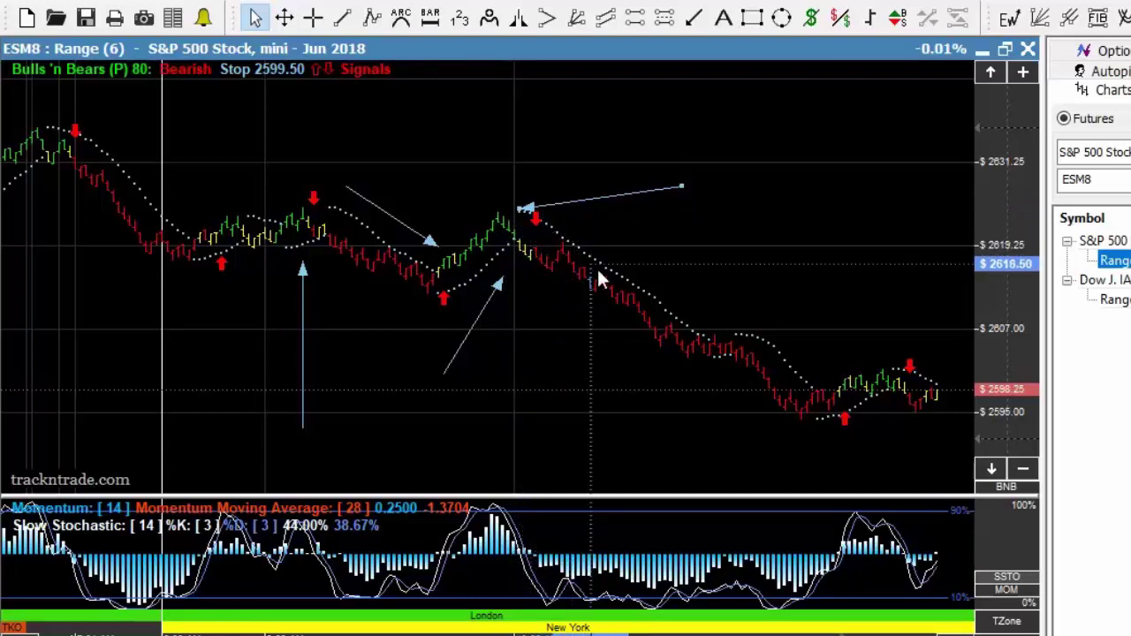
- Place an Elliott wave count from the first high through points 1–5 and A, B, C
{"action": "left_click", "coordinate": [1011, 20]}
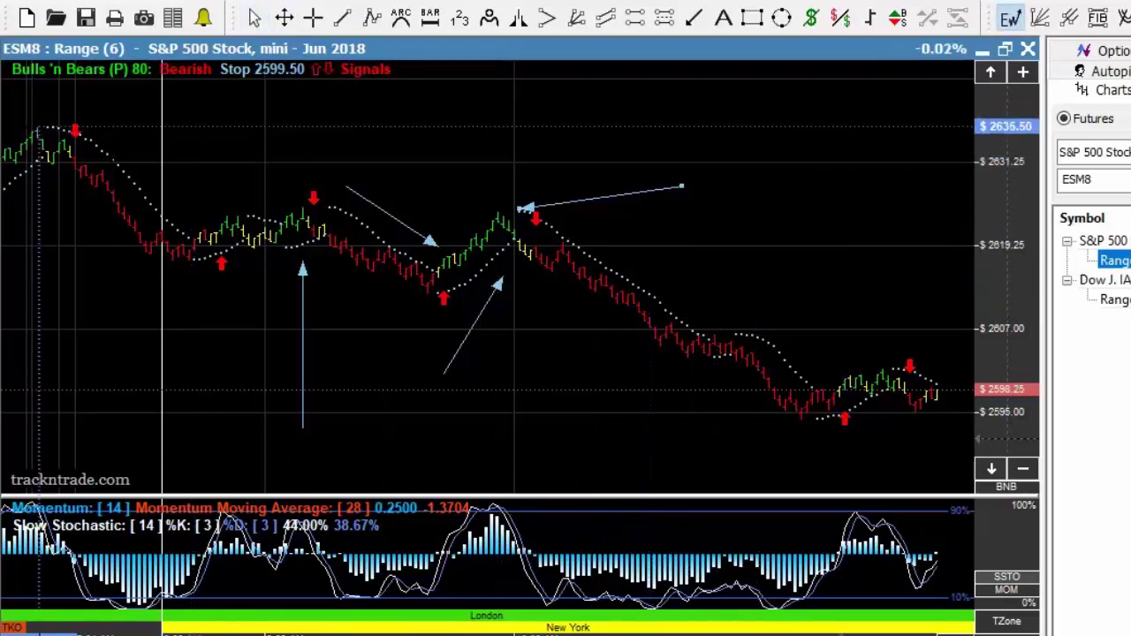
{"action": "left_click", "coordinate": [36, 126]}
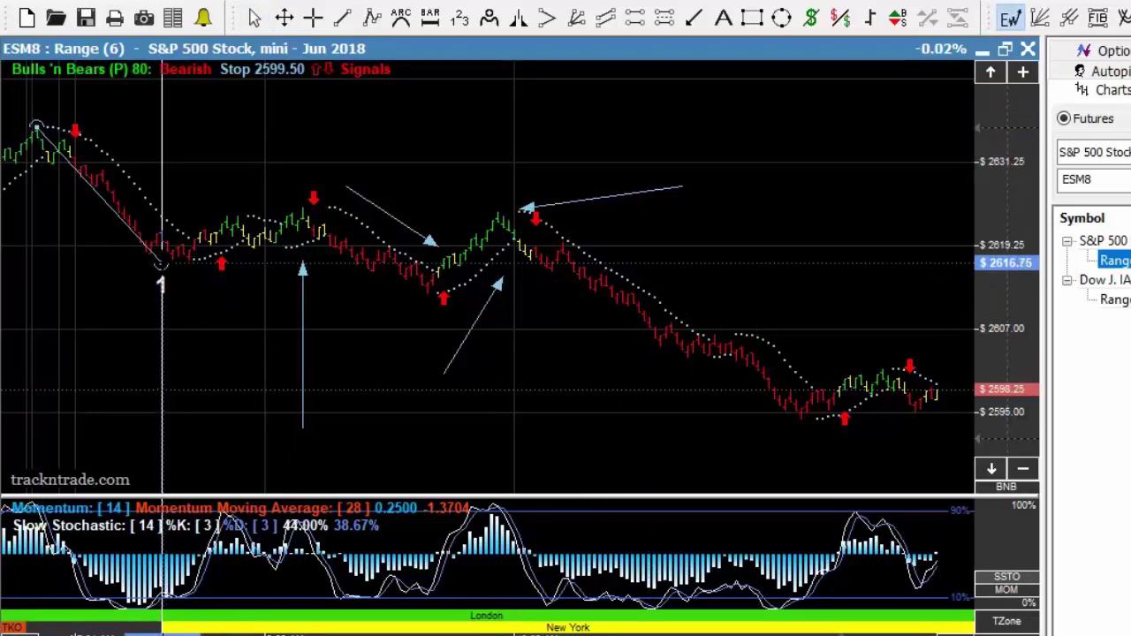
{"action": "left_click", "coordinate": [161, 263]}
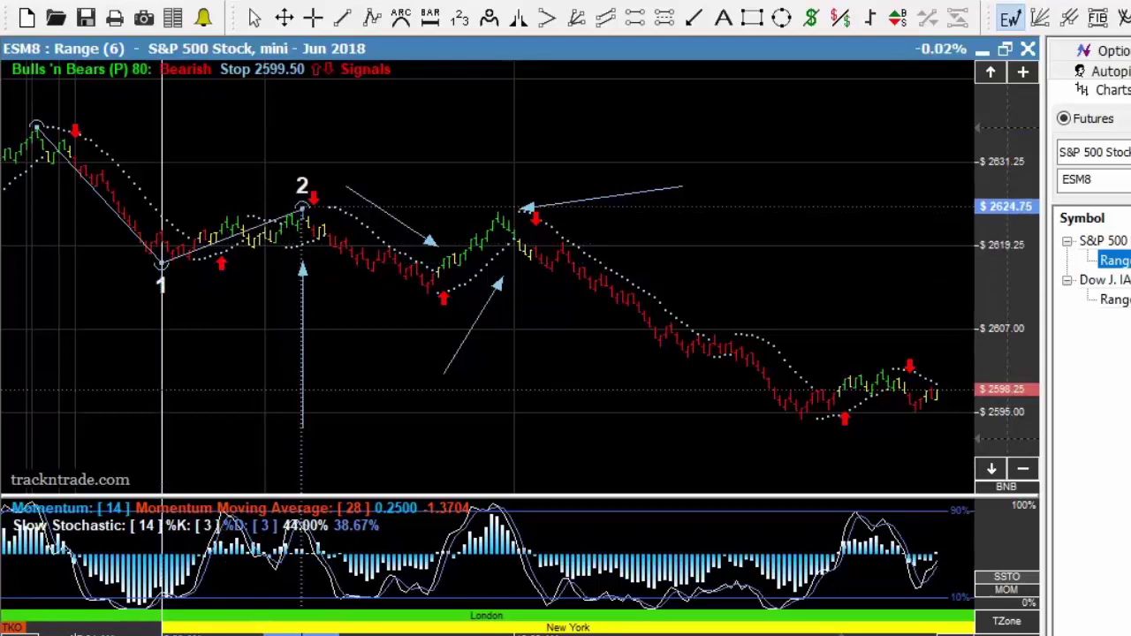
{"action": "left_click", "coordinate": [303, 206]}
{"action": "left_click", "coordinate": [427, 295]}
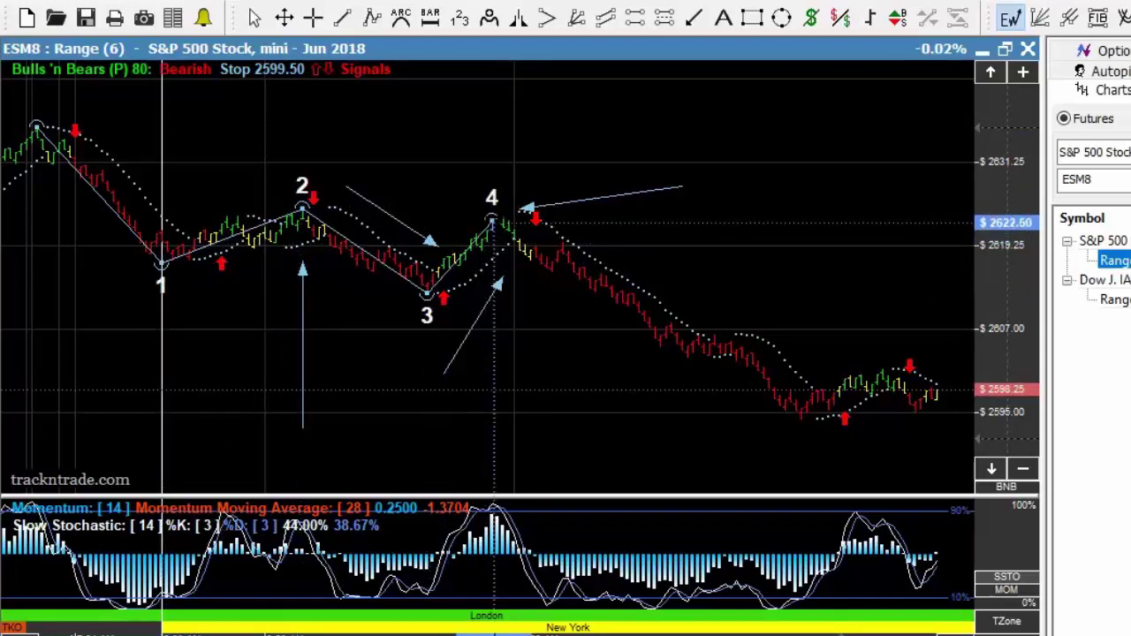
{"action": "left_click", "coordinate": [498, 212]}
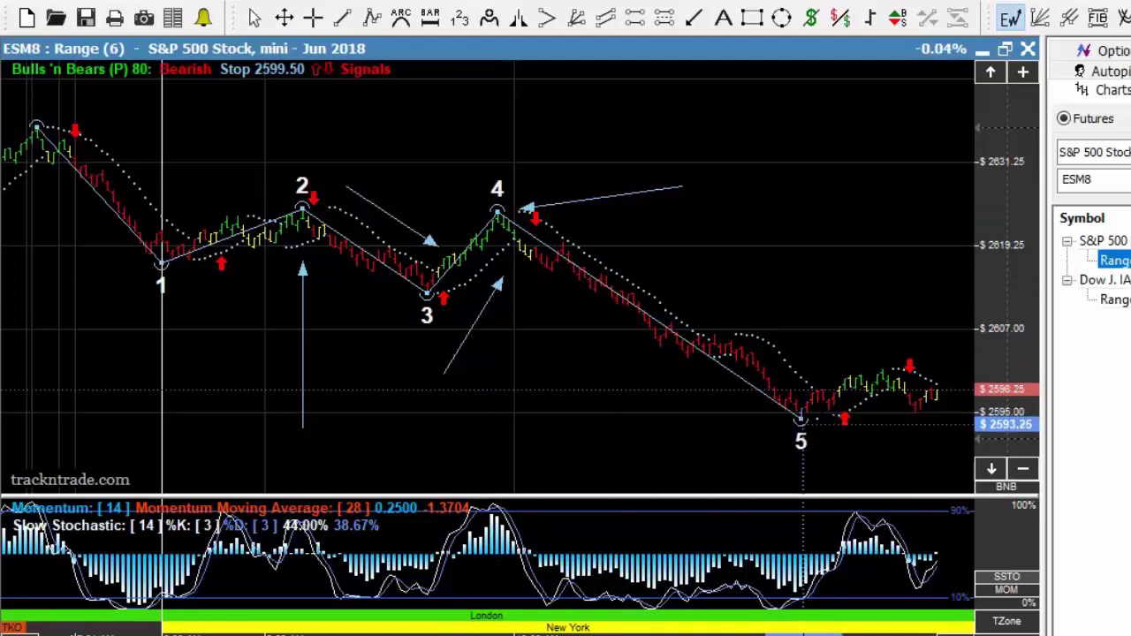
{"action": "left_click", "coordinate": [800, 418]}
{"action": "left_click", "coordinate": [882, 367]}
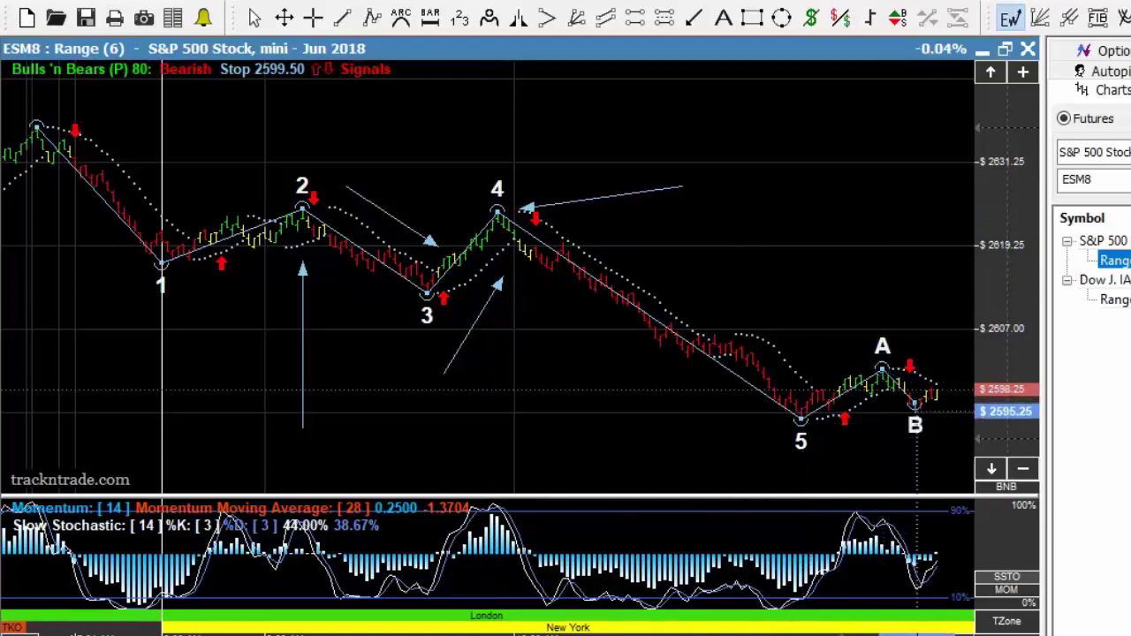
{"action": "left_click", "coordinate": [914, 409]}
{"action": "left_click", "coordinate": [952, 354]}
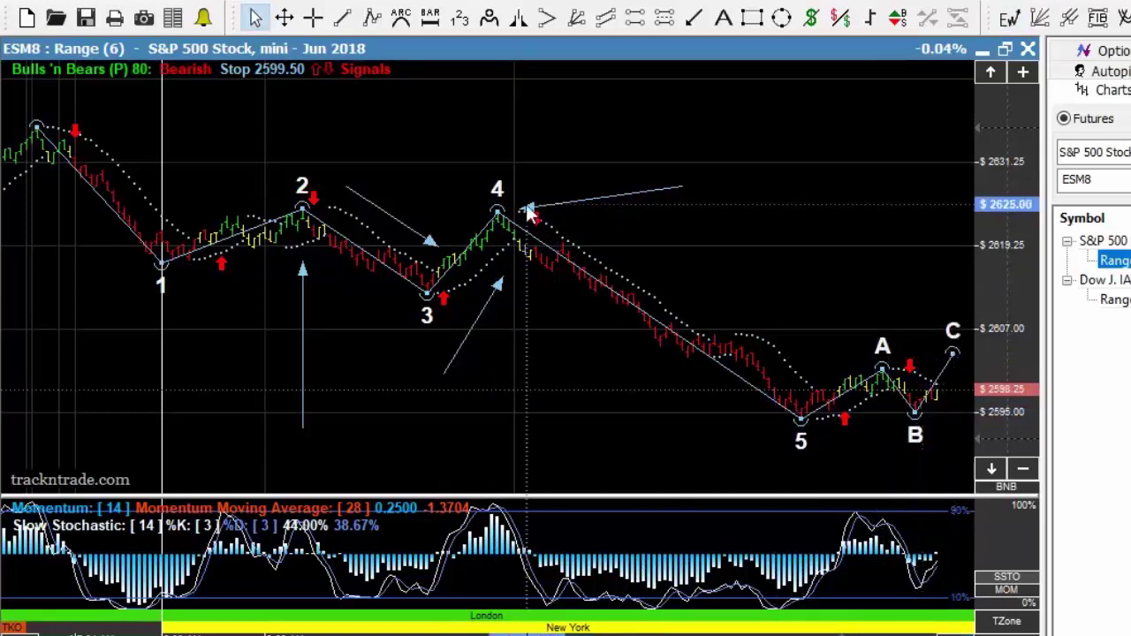
- Measure a sell from 2621.75 at wave 4 to 2599.25 ($1125.00 profit), then add an arrow
{"action": "left_click", "coordinate": [811, 19]}
{"action": "left_click_drag", "start_coordinate": [557, 228], "coordinate": [820, 384]}
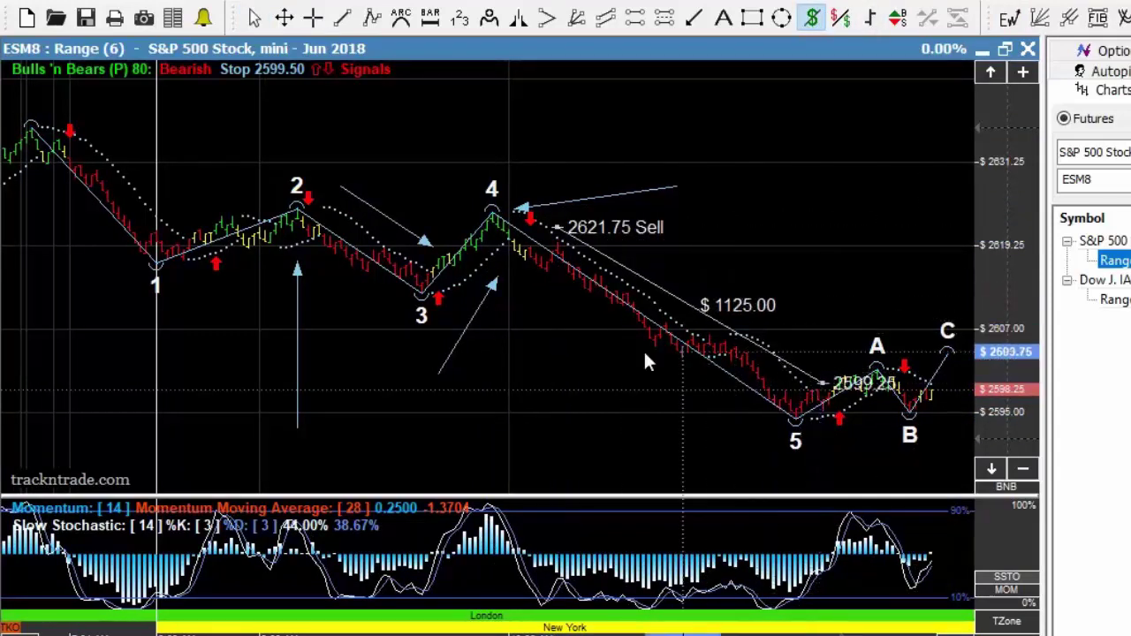
{"action": "key", "text": "Escape"}
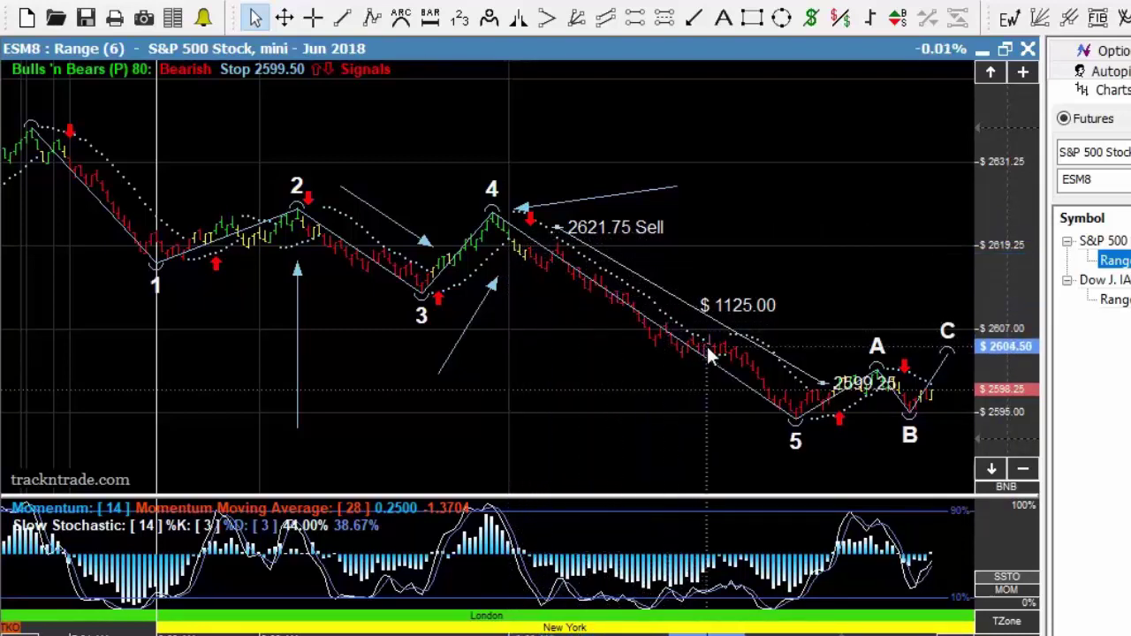
{"action": "left_click", "coordinate": [695, 30]}
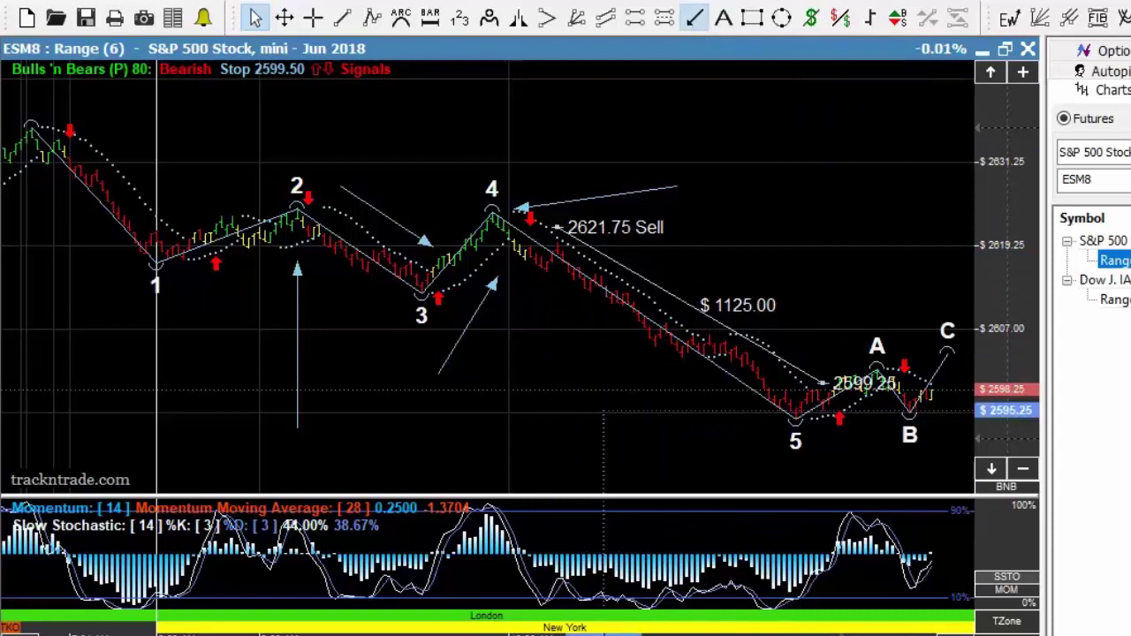
{"action": "left_click_drag", "start_coordinate": [583, 429], "coordinate": [675, 372]}
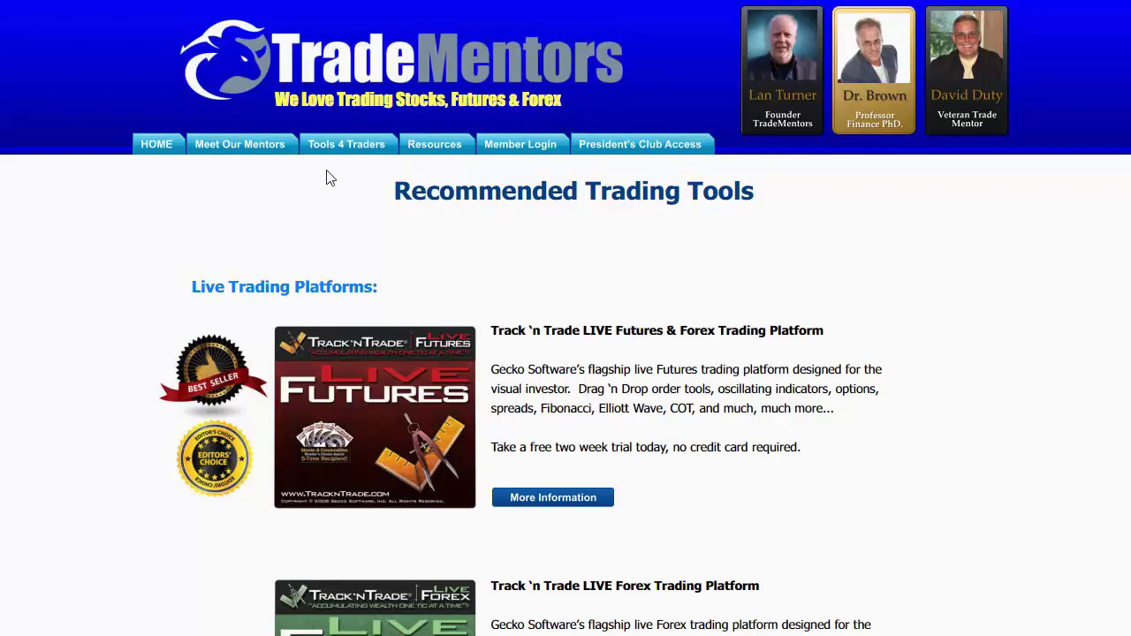
- Scroll the Recommended Trading Tools page down to the Track 'n Trade LIVE Forex listing
{"action": "mouse_move", "coordinate": [330, 157]}
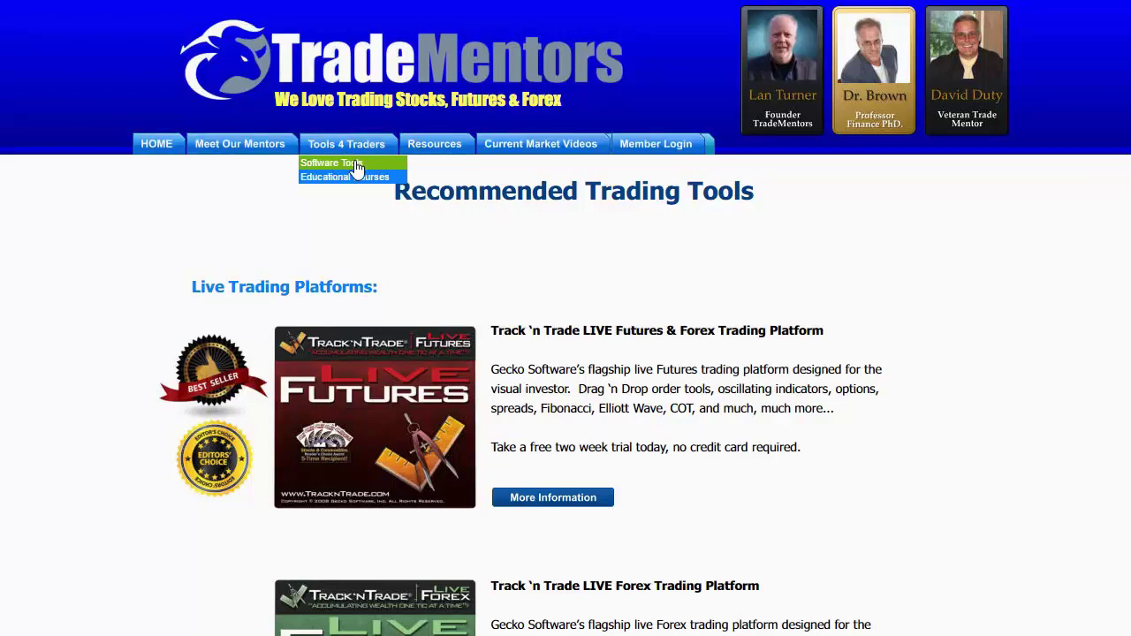
{"action": "scroll", "coordinate": [565, 318], "scroll_direction": "down", "scroll_amount": 2}
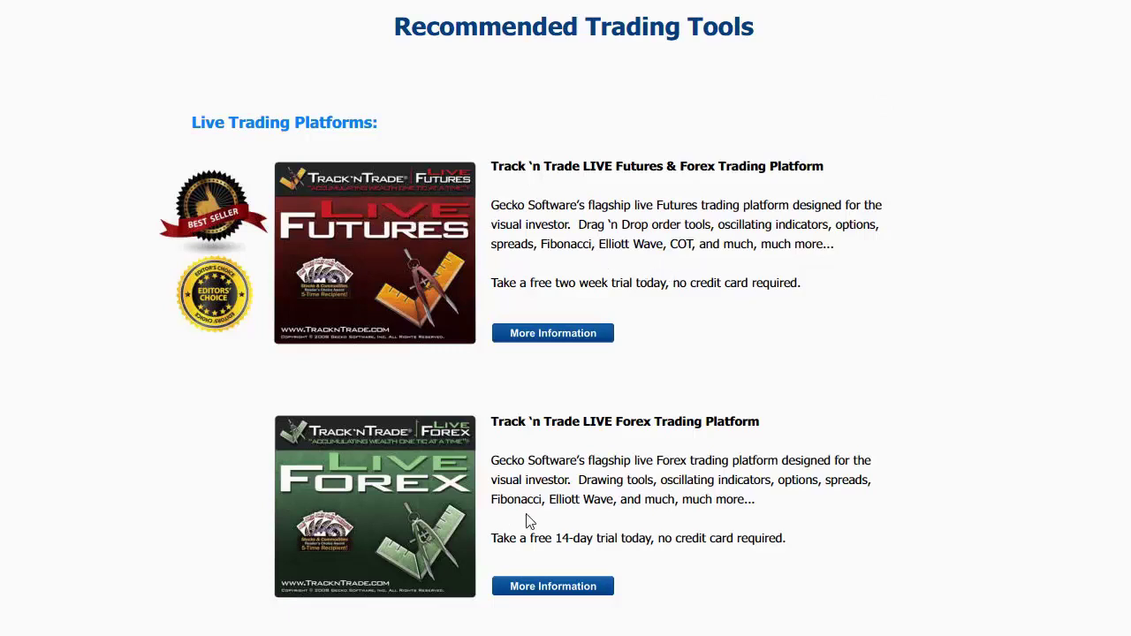
{"action": "scroll", "coordinate": [565, 318], "scroll_direction": "down", "scroll_amount": 10}
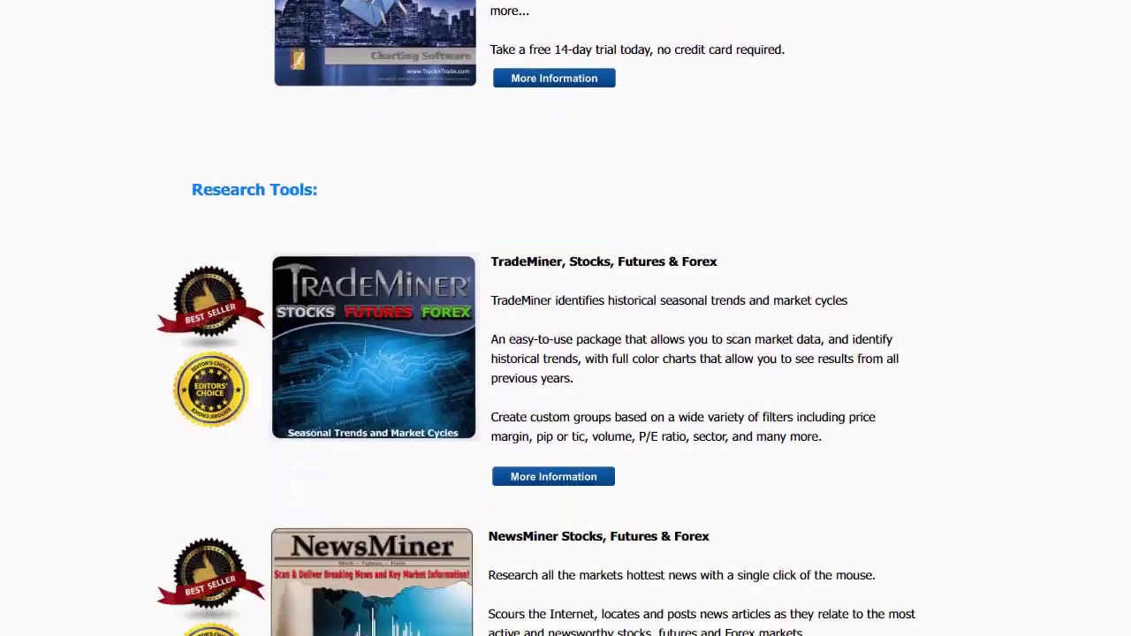
{"action": "scroll", "coordinate": [565, 318], "scroll_direction": "down", "scroll_amount": 1}
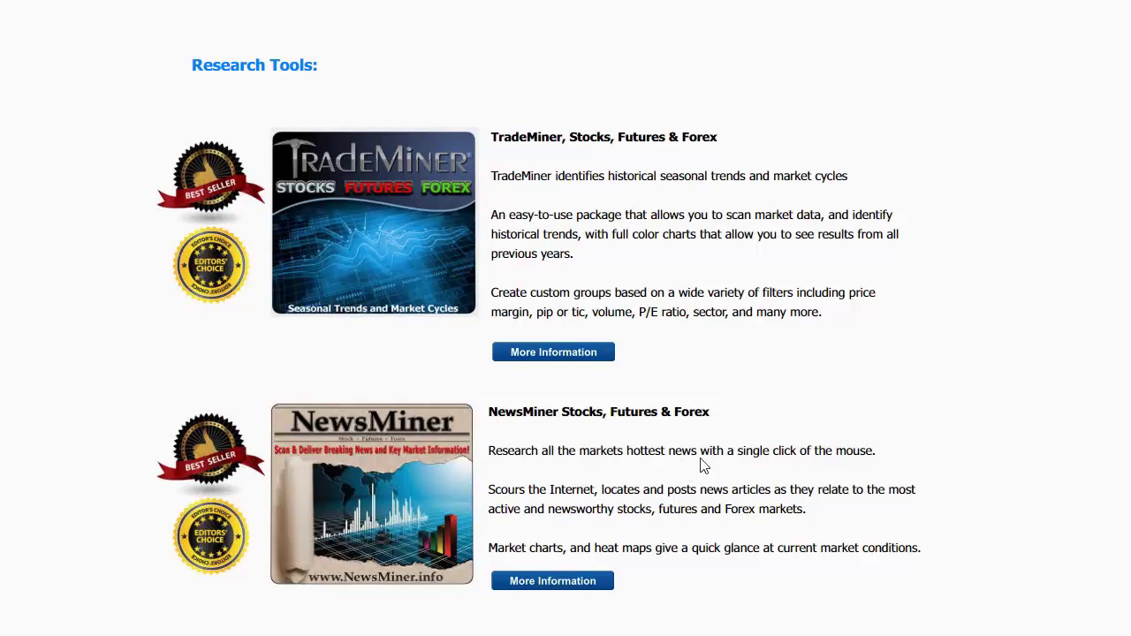
{"action": "scroll", "coordinate": [566, 318], "scroll_direction": "up", "scroll_amount": 15}
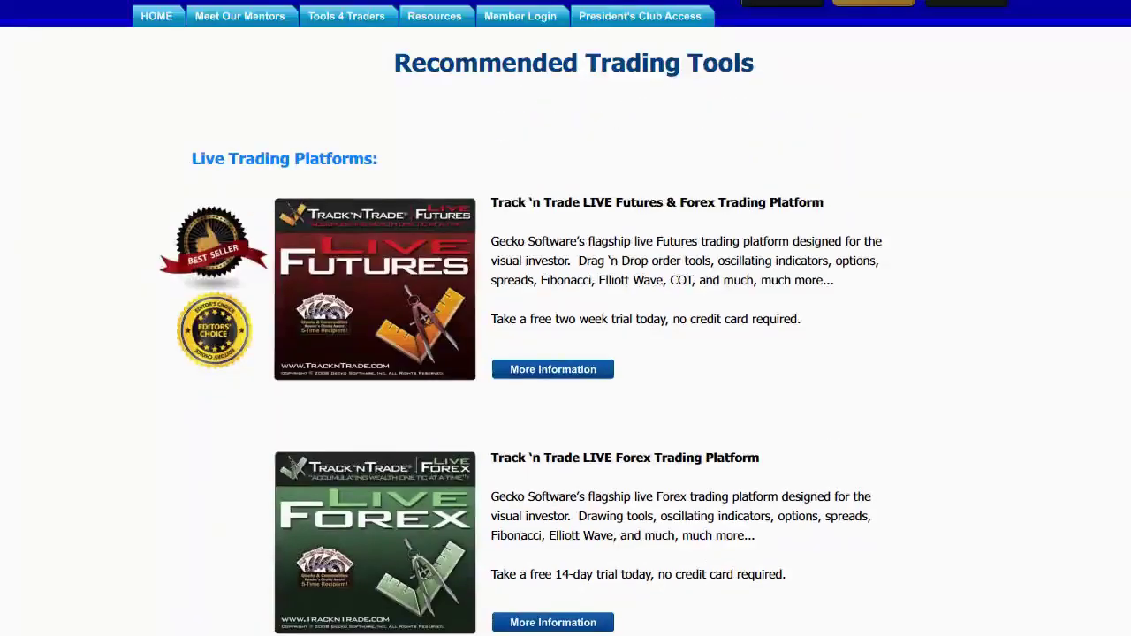